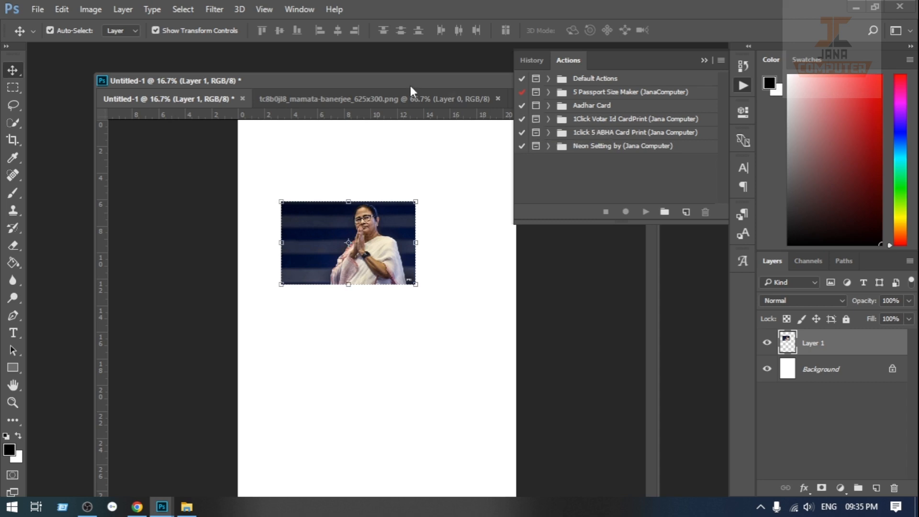
left_click(291, 10)
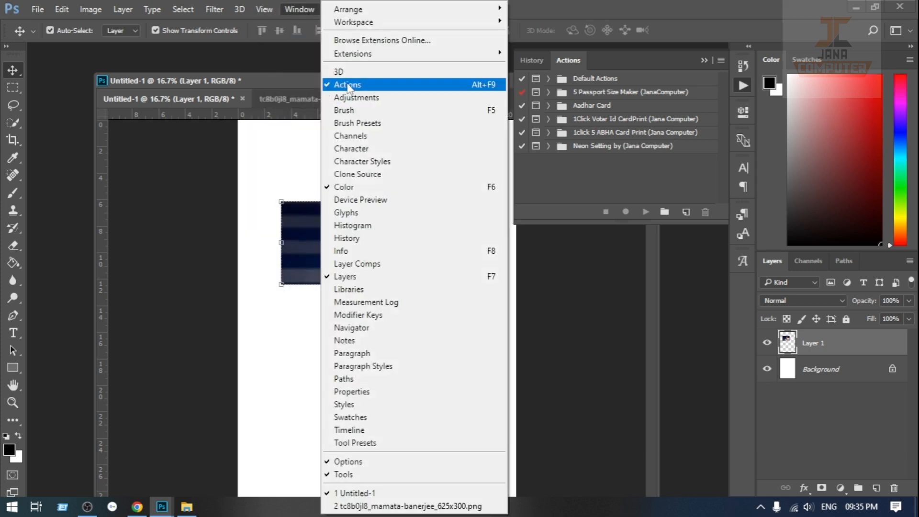
left_click(346, 85)
left_click(306, 10)
left_click(346, 85)
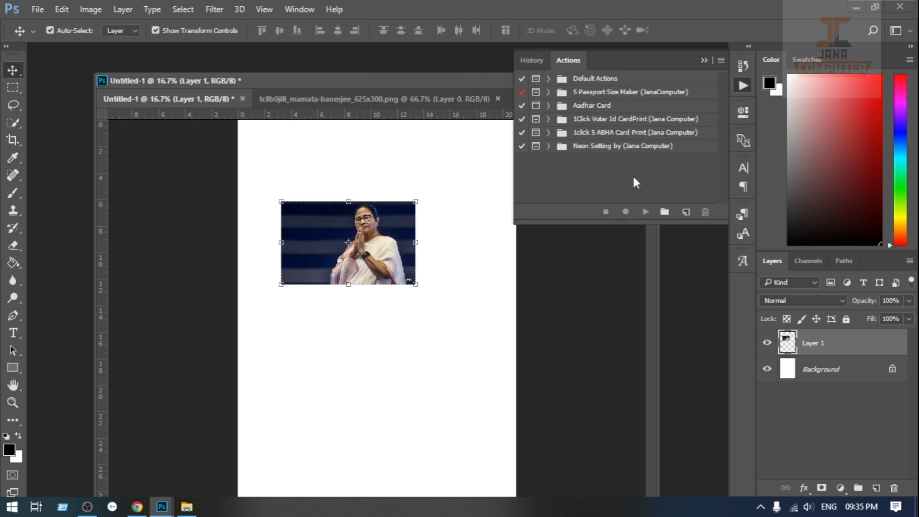
left_click(721, 60)
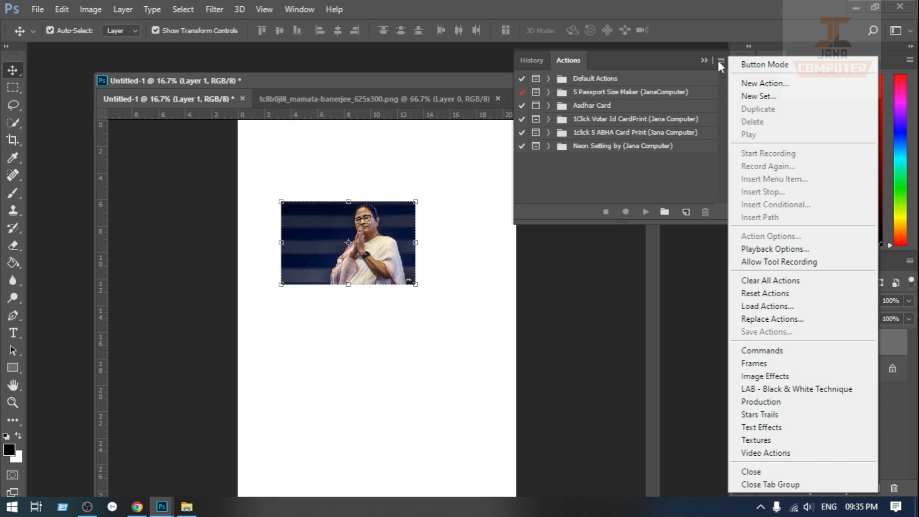
left_click(772, 308)
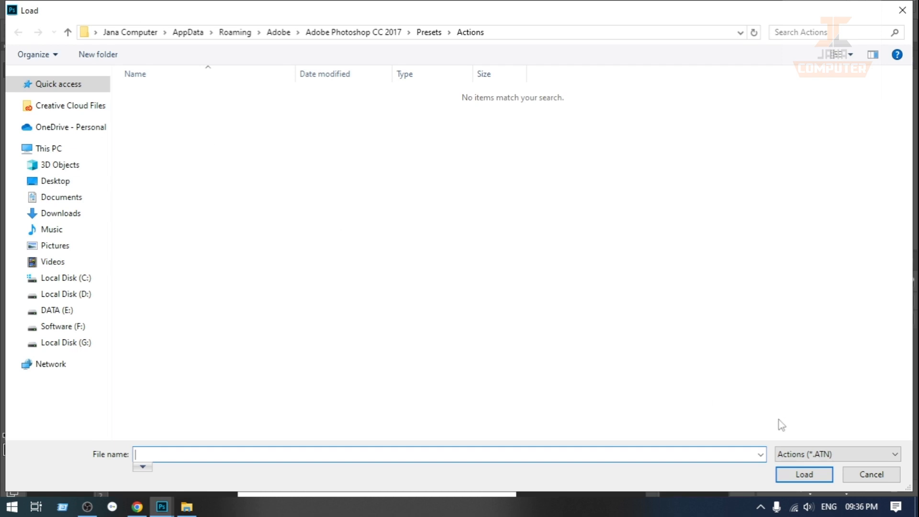
left_click(872, 474)
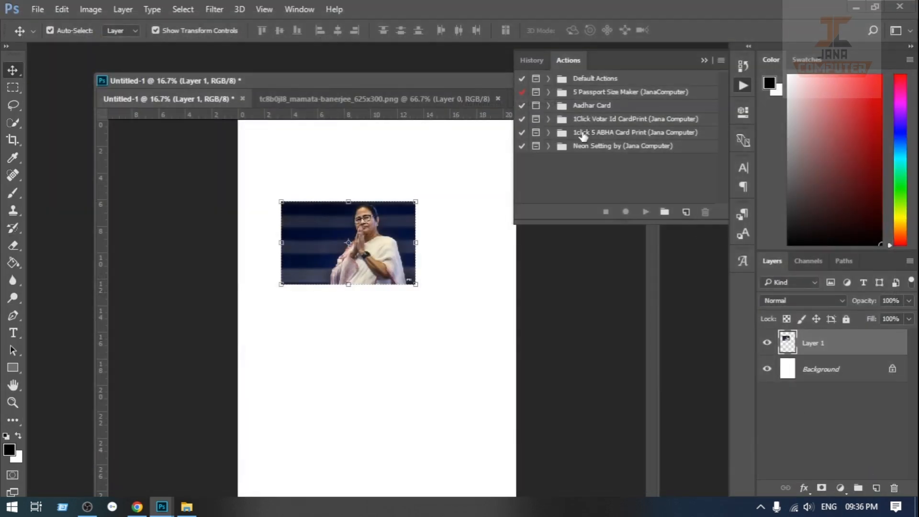
Step: Expand the Passport Size Maker (JanaComputer) action set and run its 6 Passport A4 Size action
left_click(563, 107)
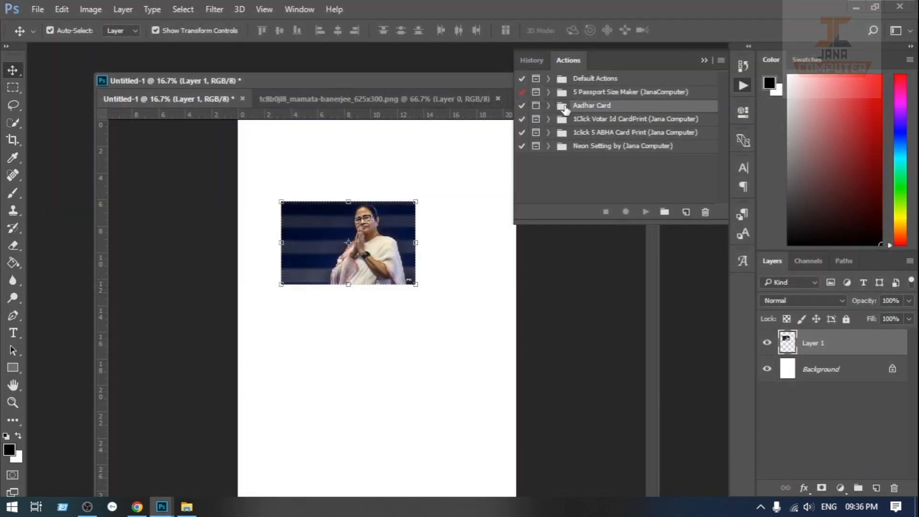
left_click(576, 94)
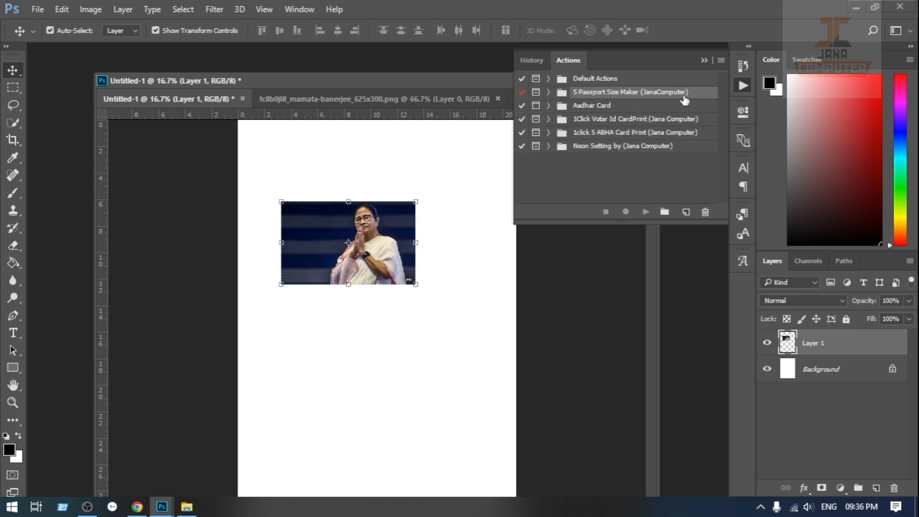
left_click(549, 92)
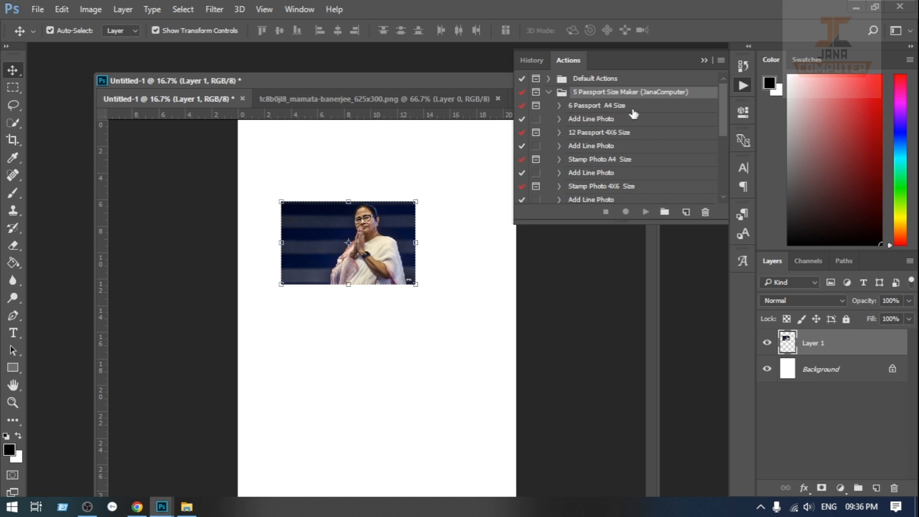
left_click(581, 135)
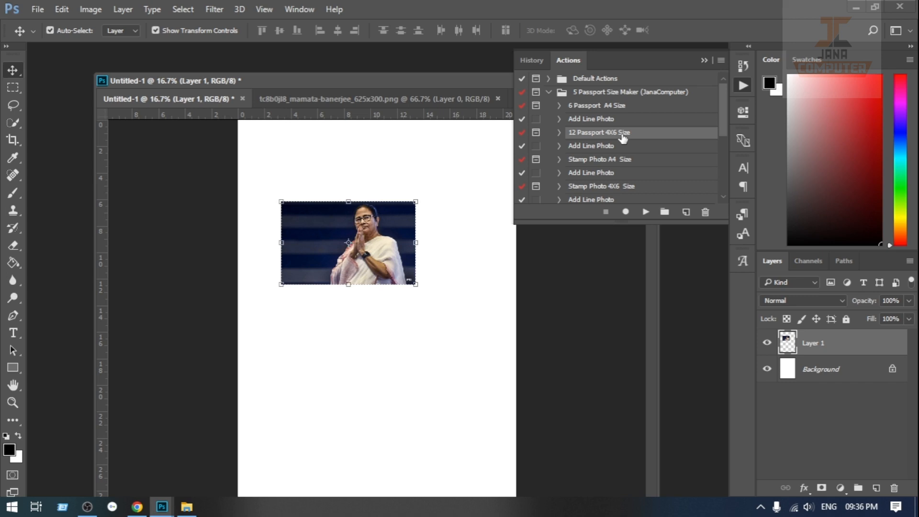
left_click(576, 108)
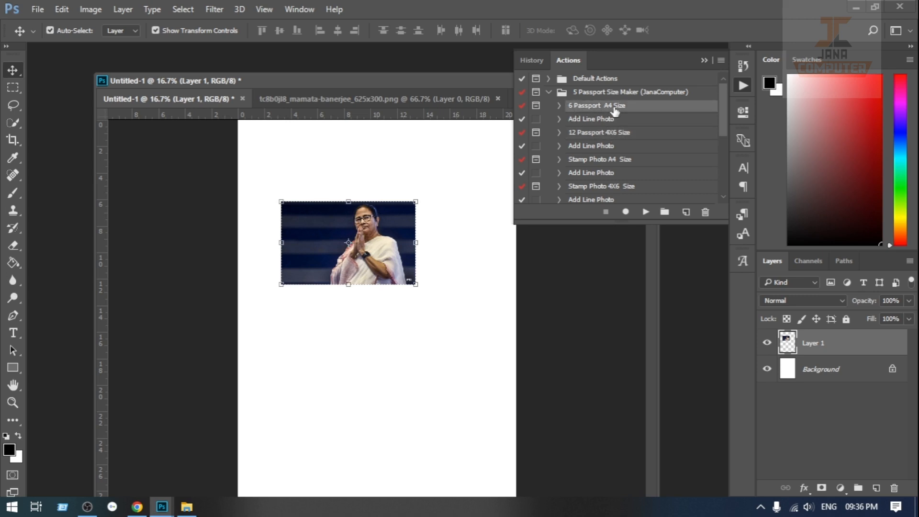
left_click(646, 212)
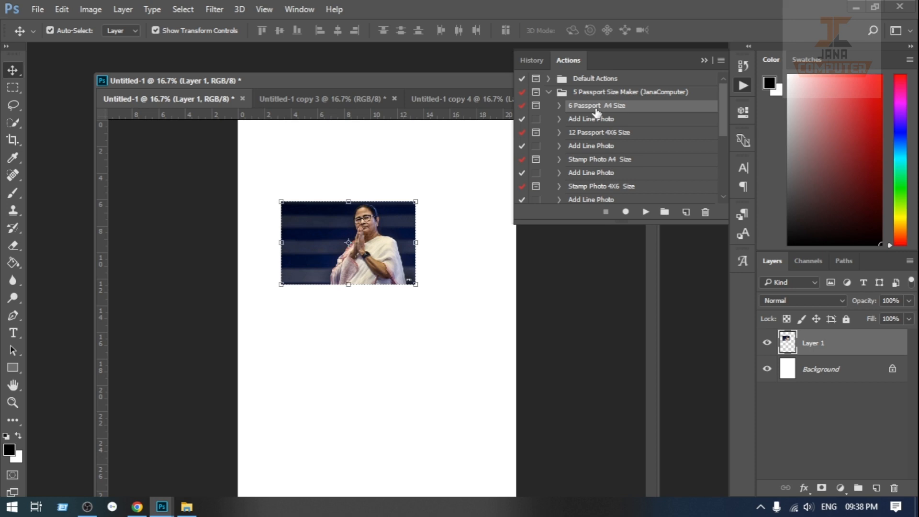
Step: Move the photo slightly up and to the right on the page, and merge Layer 1 with the Background
left_click_drag(380, 254, 398, 237)
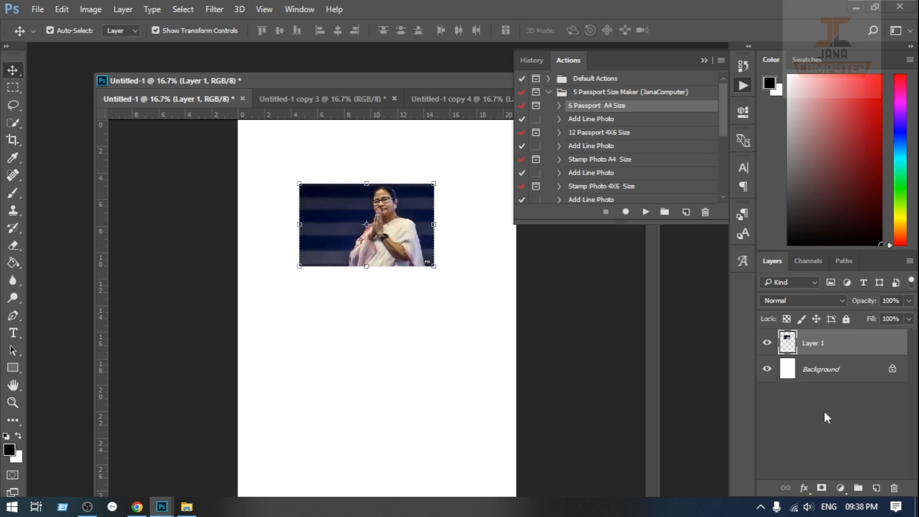
left_click(841, 373, "shift")
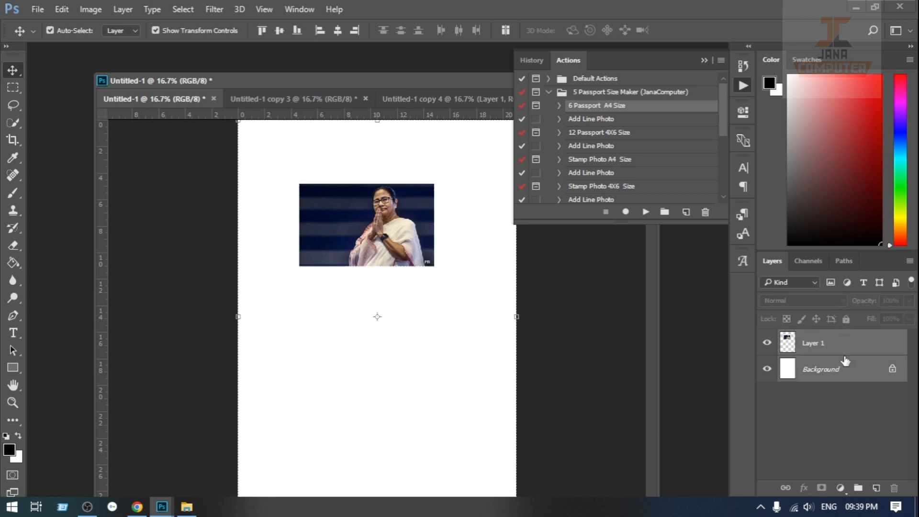
key("ctrl+e")
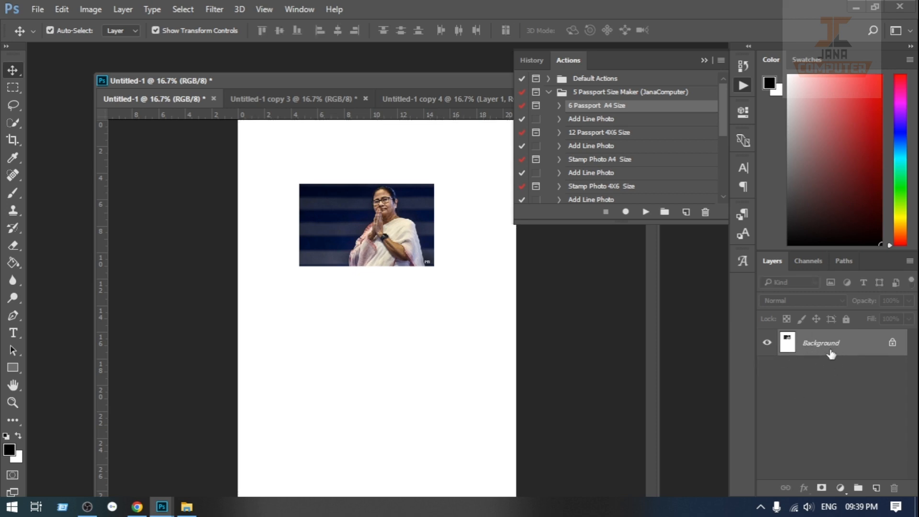
left_click_drag(363, 217, 360, 225)
left_click(700, 290)
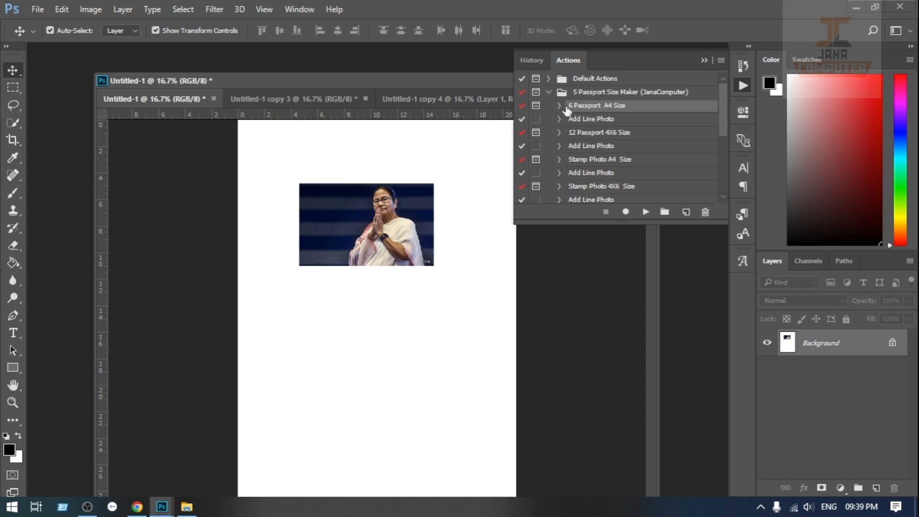
Step: Run the 6 Passport A4 Size action, cropping the photo to the head and upper body at 1.2 x 1.5 in
left_click(646, 212)
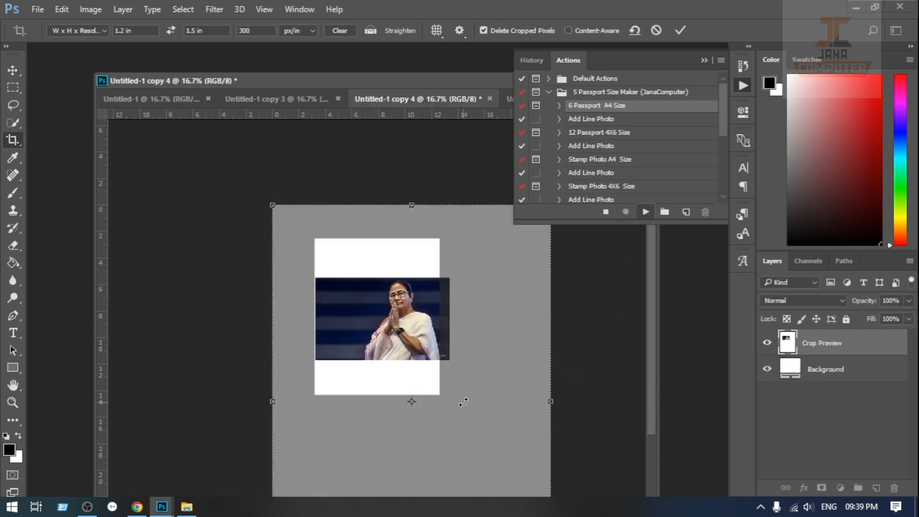
left_click_drag(436, 396, 326, 305)
left_click_drag(411, 357, 389, 335)
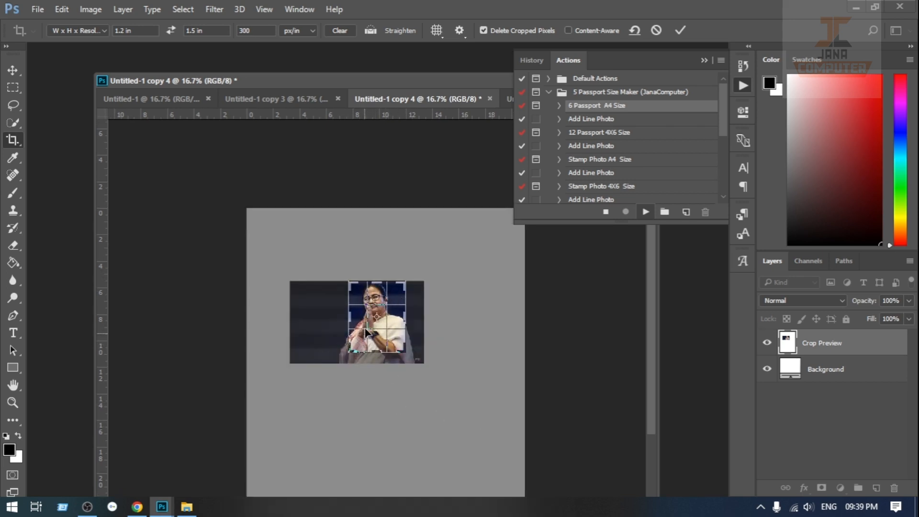
left_click(680, 31)
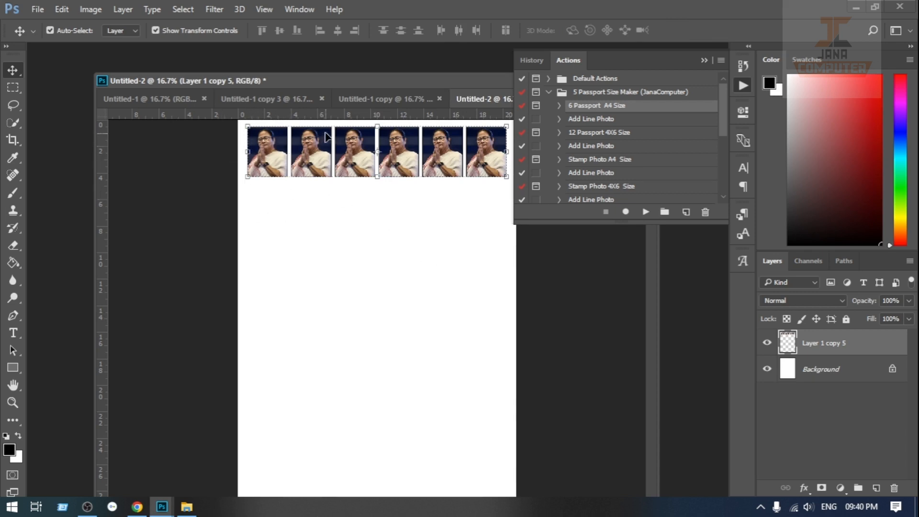
left_click(410, 252)
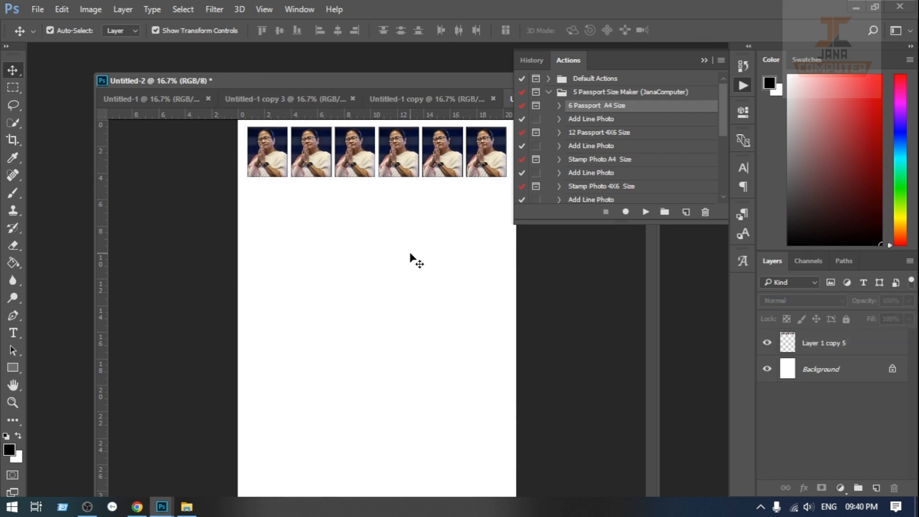
Step: Check the print settings for the six-photo A4 sheet and close them without printing
key("ctrl")
key("ctrl+p")
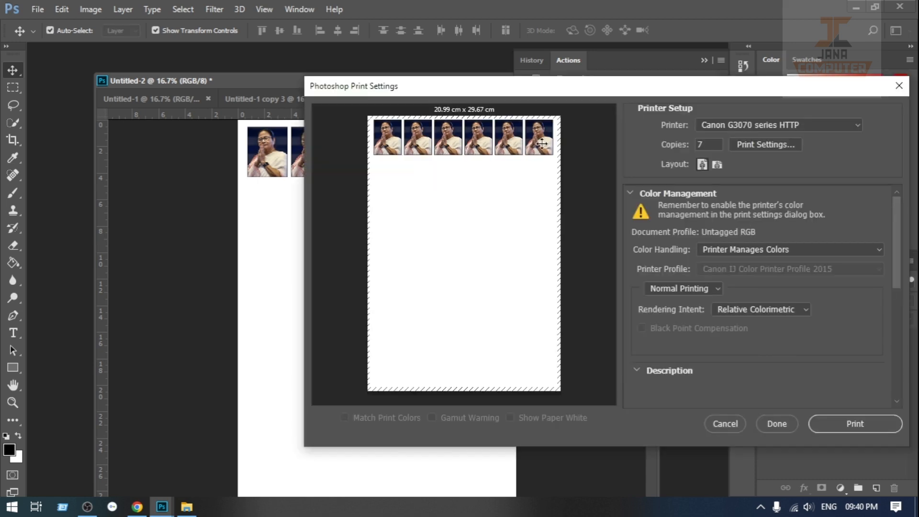
left_click(900, 86)
Step: Close the Untitled-1 copy and Untitled-2 documents without saving them
left_click(427, 101)
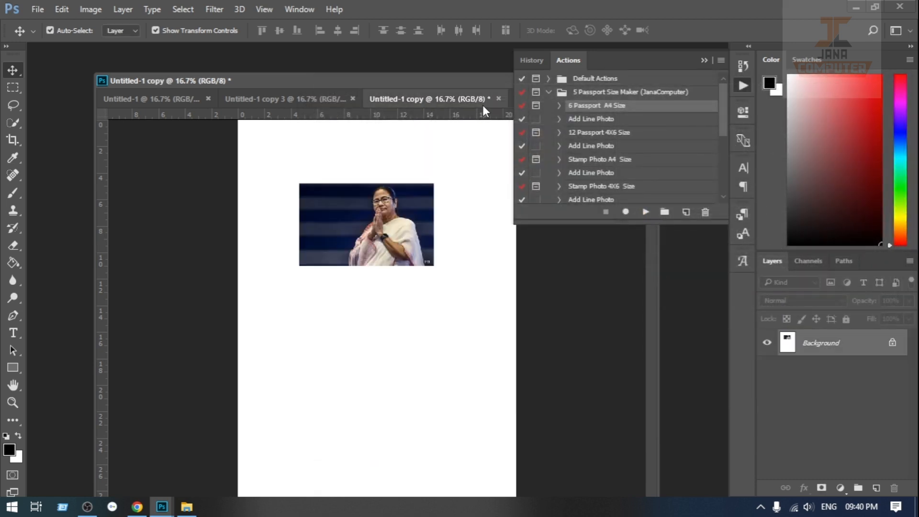
left_click(494, 99)
left_click(439, 197)
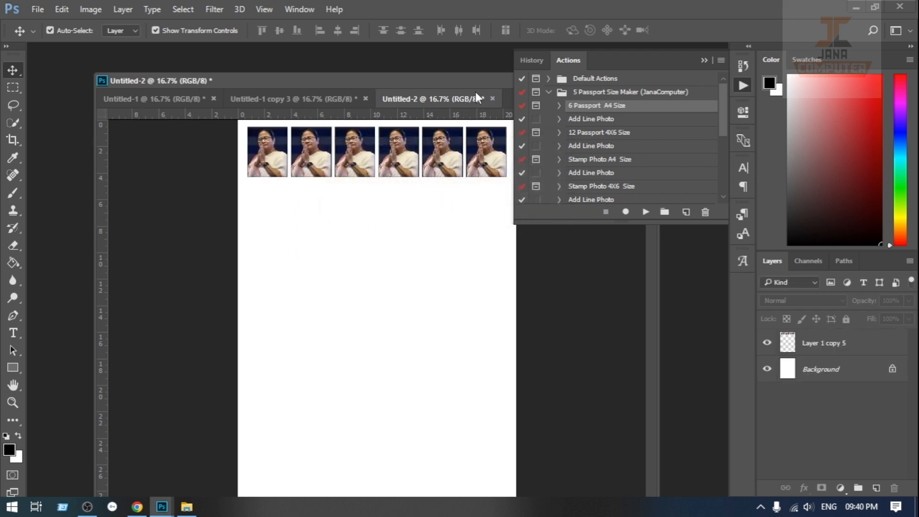
left_click(491, 98)
left_click(445, 203)
Step: Run the 12 Passport 4X6 Size action on Untitled-1 copy 3, cropping to the head and upper body at 1.2 x 1.4 in
left_click(327, 100)
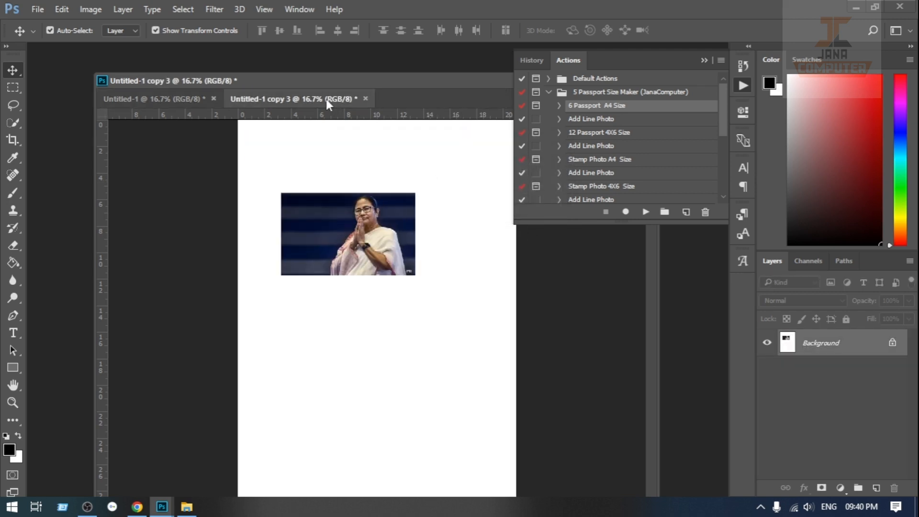
left_click(587, 136)
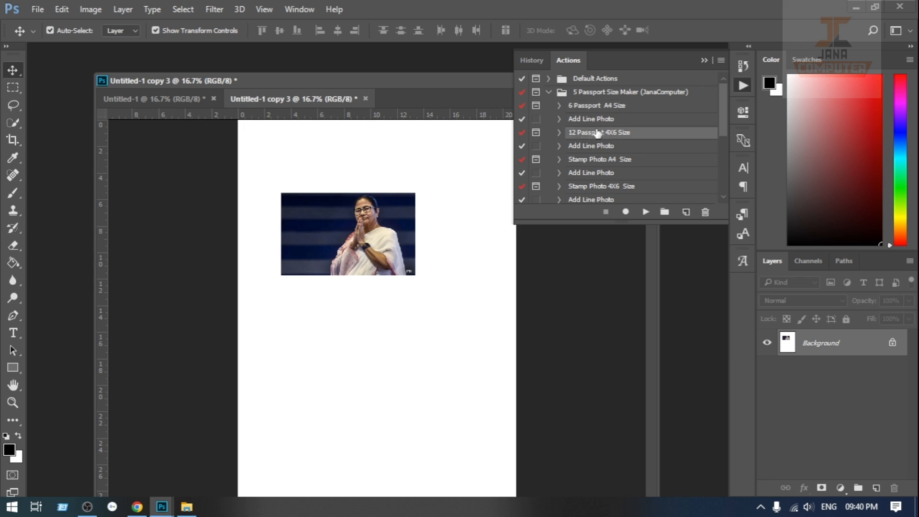
left_click(645, 212)
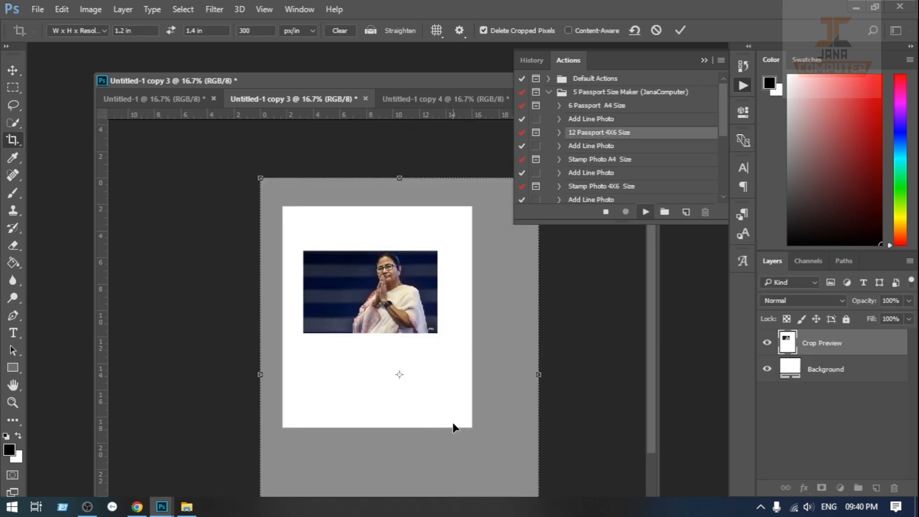
left_click_drag(474, 424, 308, 293)
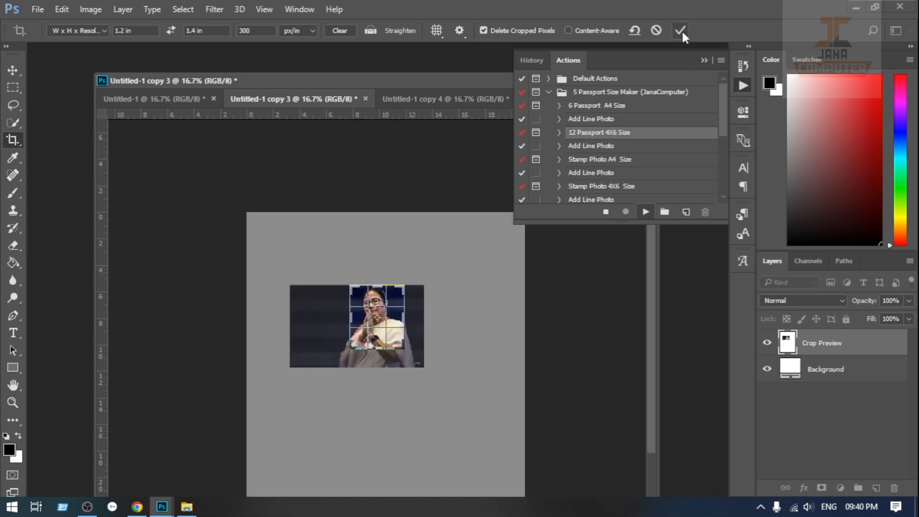
left_click(680, 30)
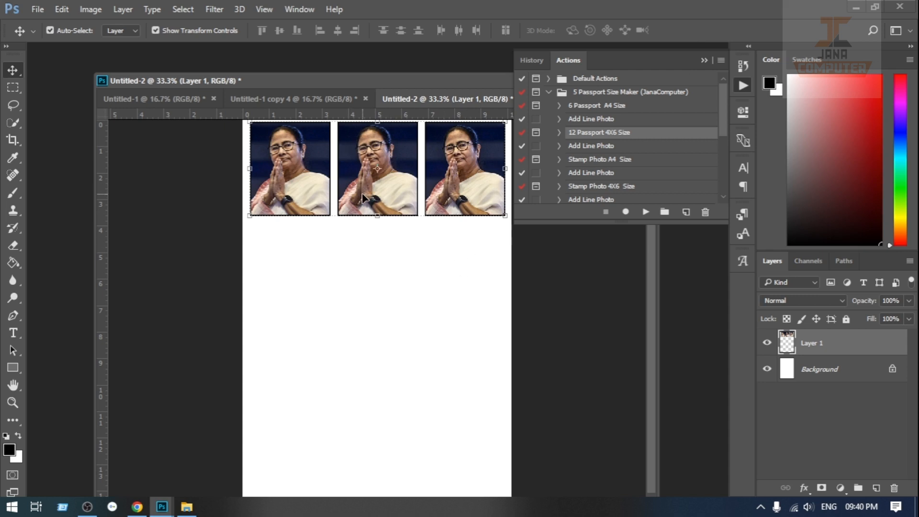
Step: Duplicate the row of three passport photos down the page to form four evenly spaced, aligned rows
left_click_drag(363, 195, 403, 469)
scroll(410, 385, "down", 1)
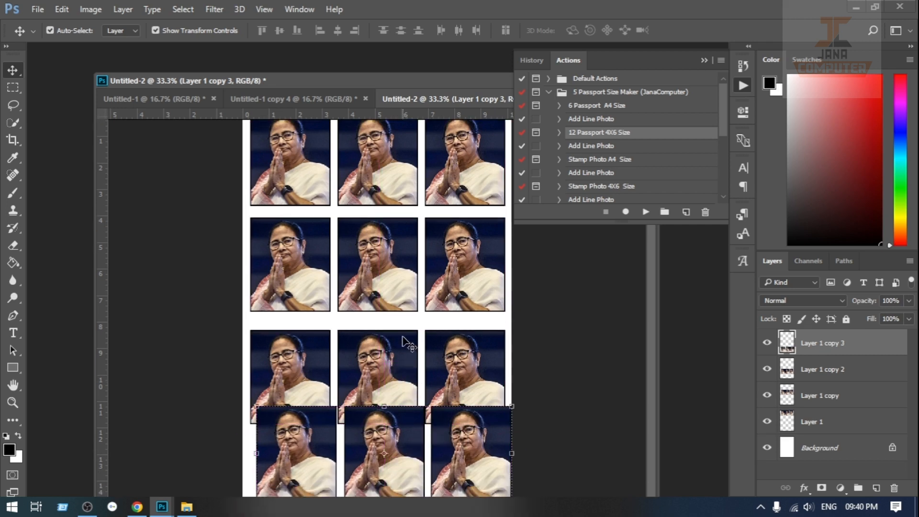
left_click(368, 443)
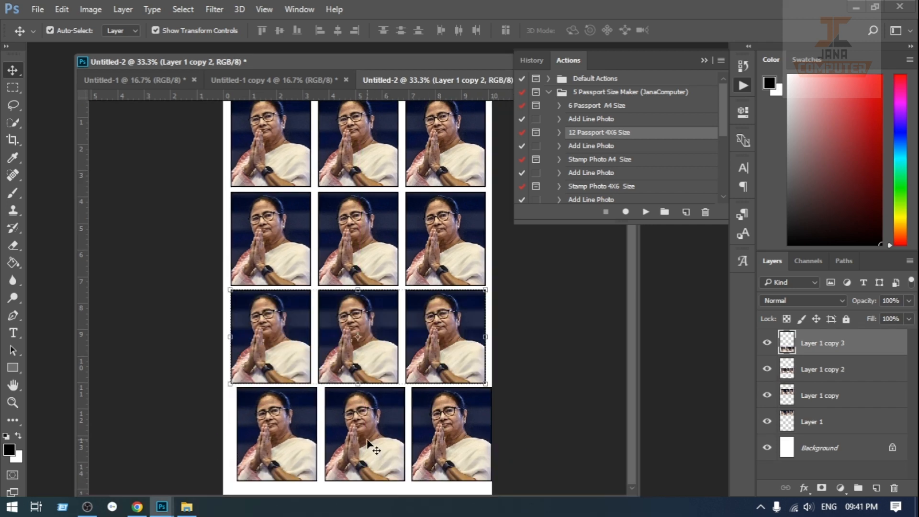
left_click_drag(368, 444, 367, 440)
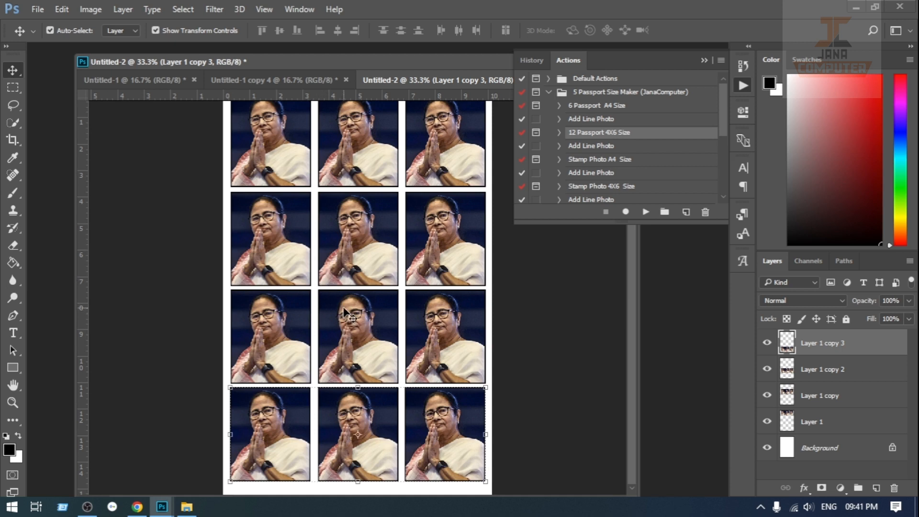
Step: Delete the two lowest rows of passport photos from the 4X6 sheet
left_click_drag(463, 426, 452, 416)
key("Delete")
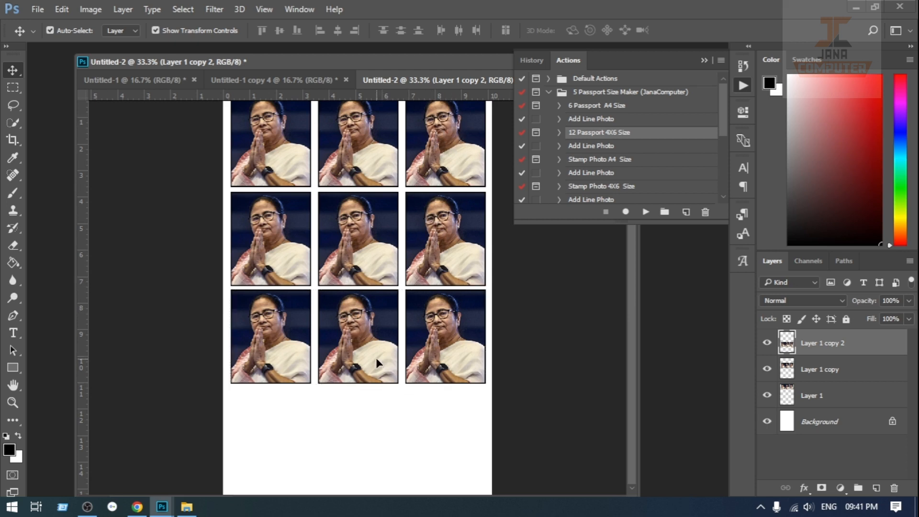
key("Delete")
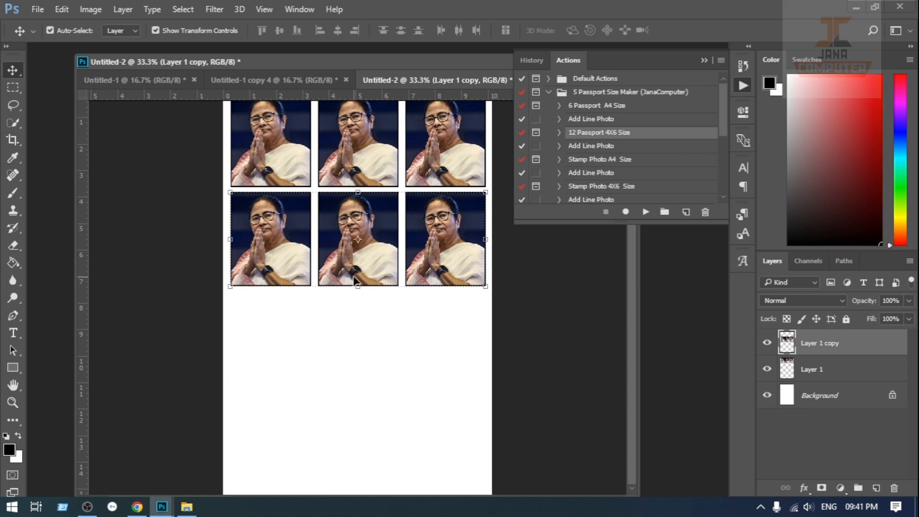
scroll(619, 177, "down", 3)
scroll(619, 178, "up", 3)
Step: Collapse the Actions panel and close the Untitled-2 photo sheet without saving
left_click_drag(443, 62, 407, 62)
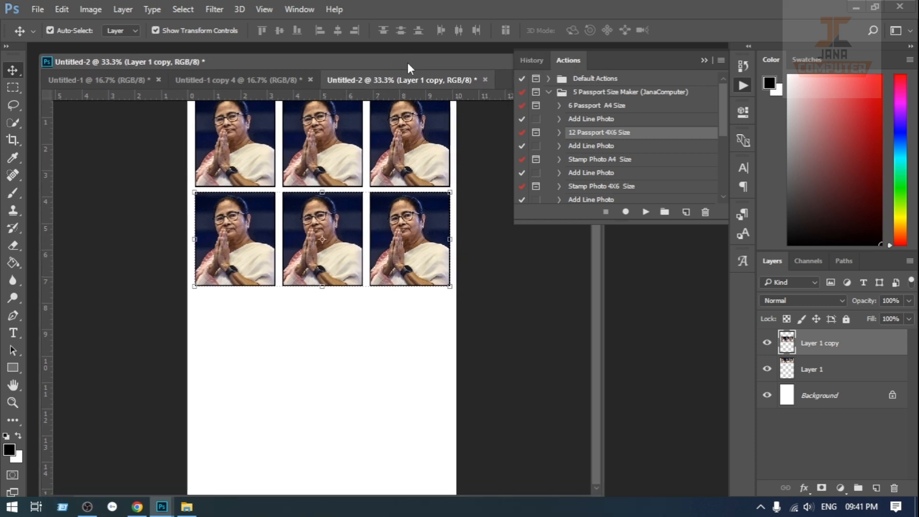
left_click(708, 59)
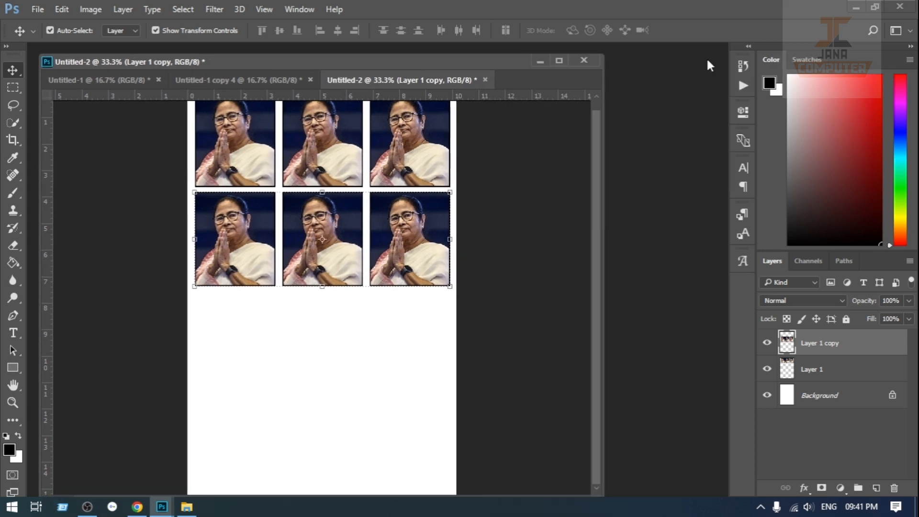
left_click(485, 79)
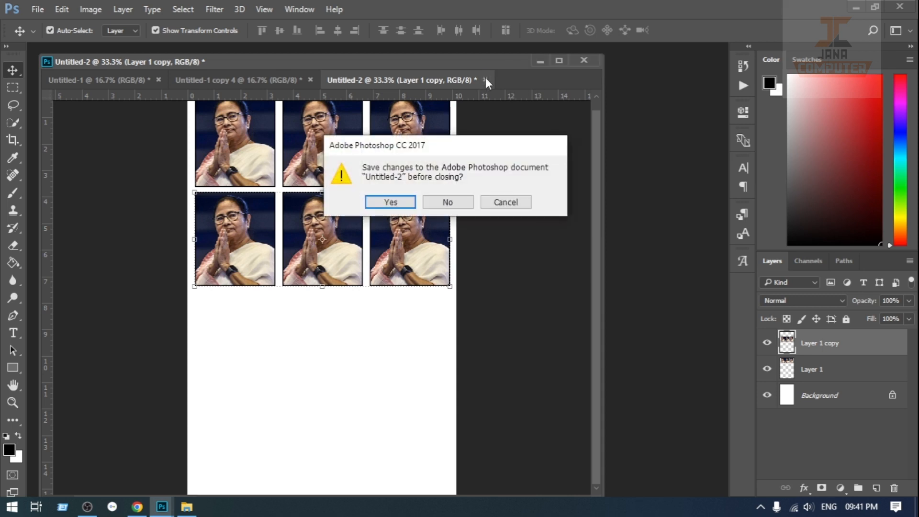
left_click(449, 203)
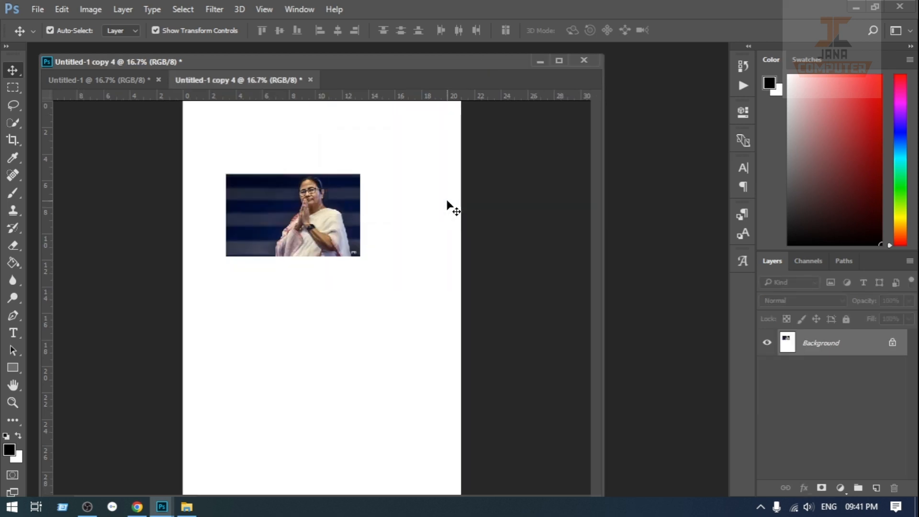